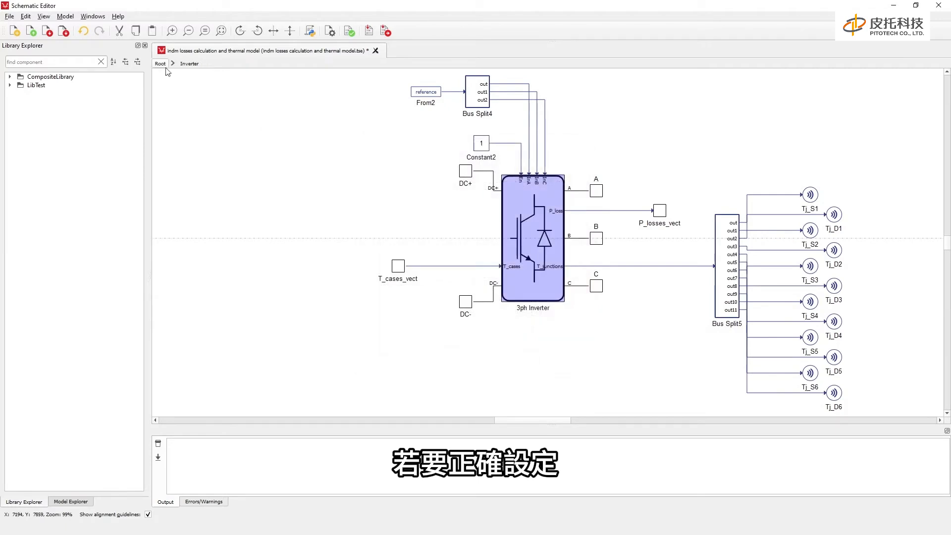
# Return to the root schematic and inspect the inductance values of the nonlinear inductor Ldc without changing them.
pyautogui.click(160, 64)
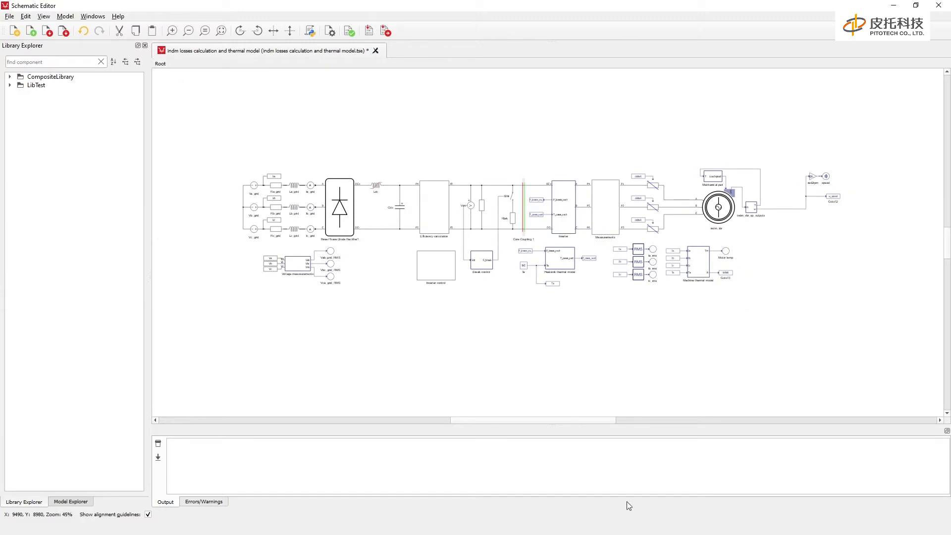
pyautogui.doubleClick(376, 189)
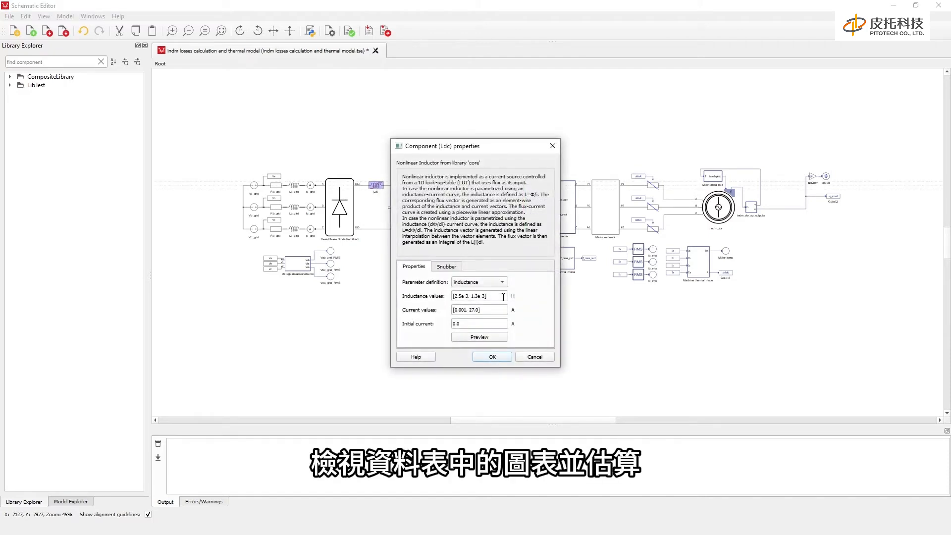
pyautogui.moveTo(504, 296); pyautogui.dragTo(449, 296)
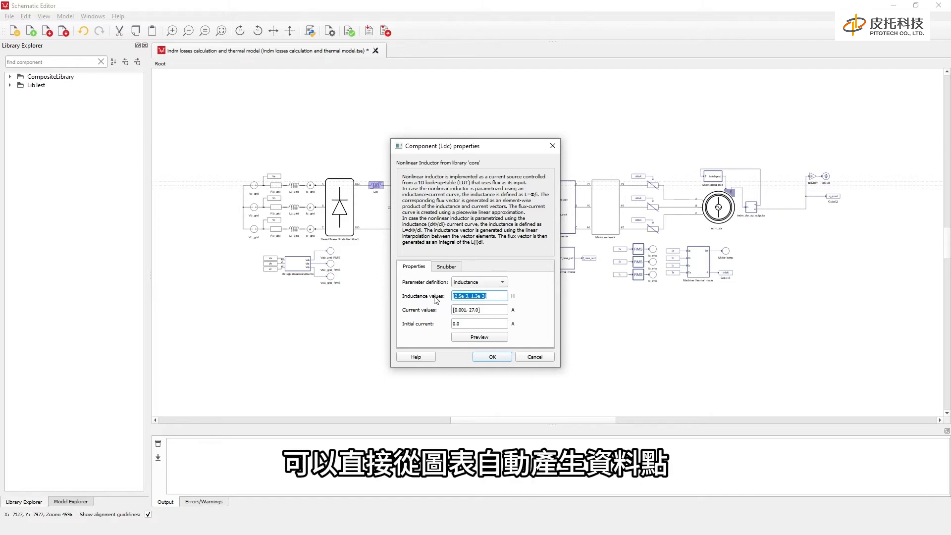
pyautogui.click(537, 357)
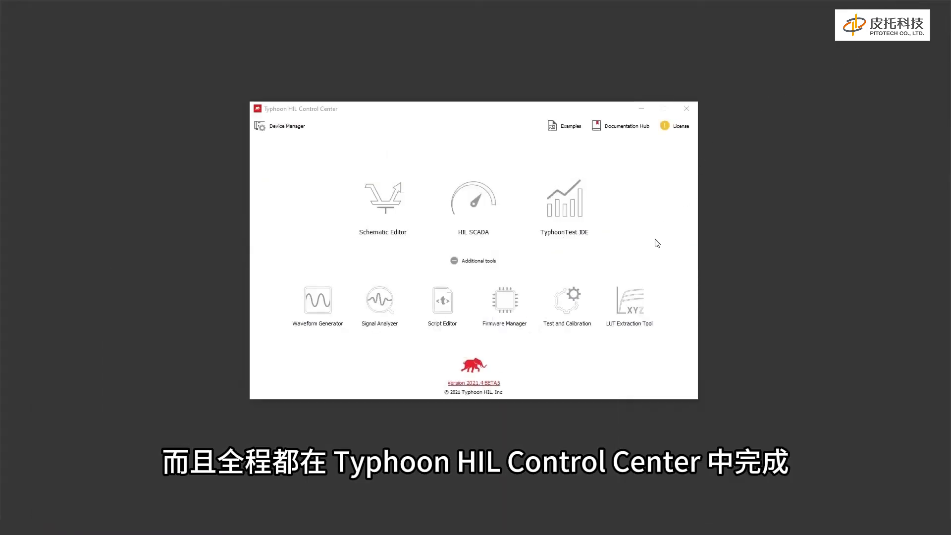
# Open the LUT Extraction Tool from Typhoon HIL Control Center and upload the chart image 2.png from lut_example_graphs.
pyautogui.click(629, 311)
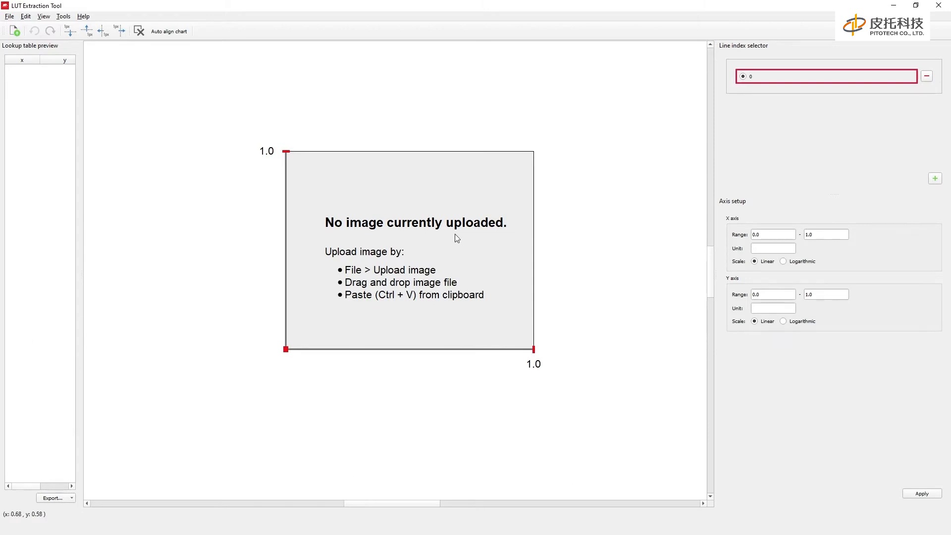
pyautogui.scroll(2, 454, 234)
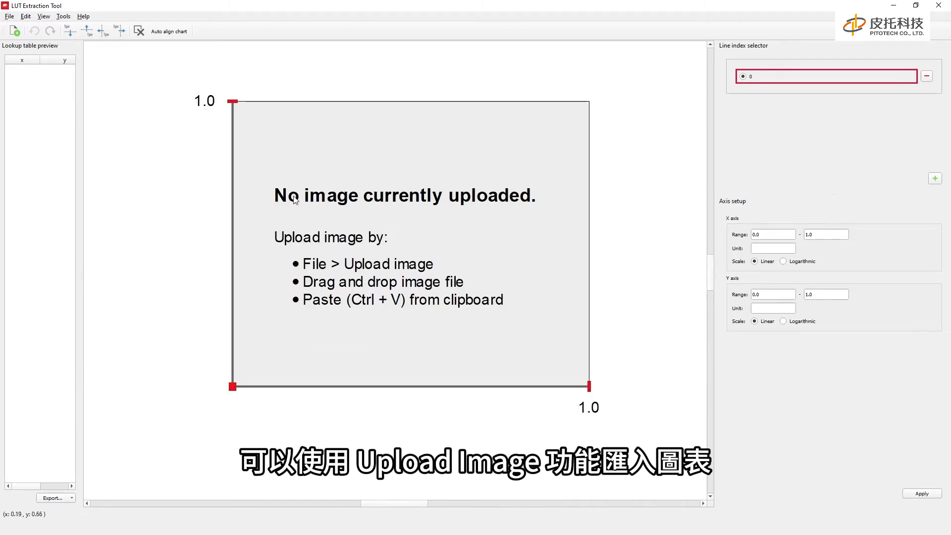
pyautogui.click(14, 30)
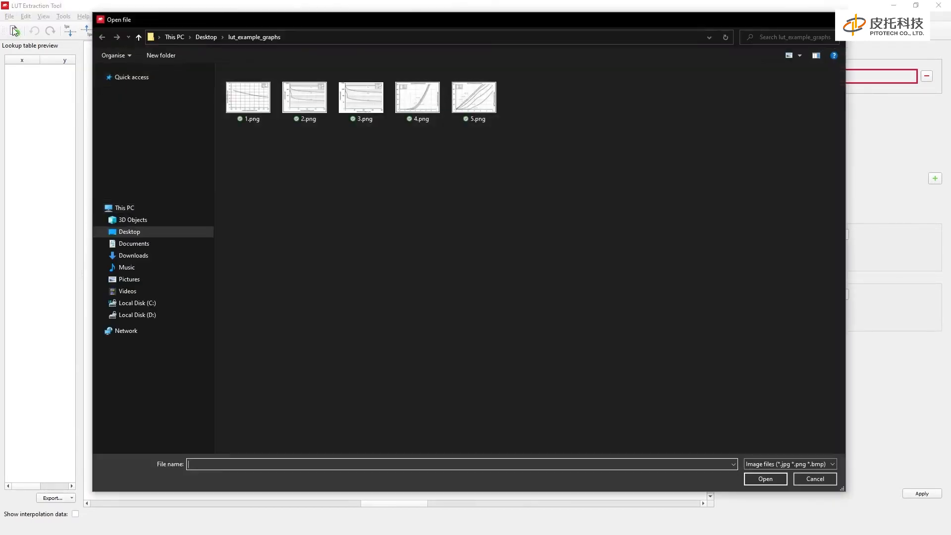
pyautogui.click(305, 101)
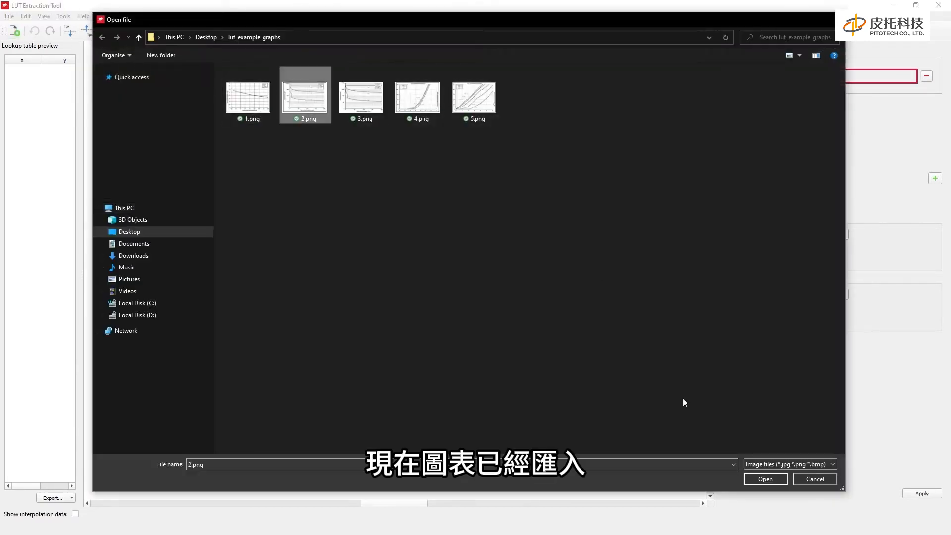
pyautogui.click(753, 477)
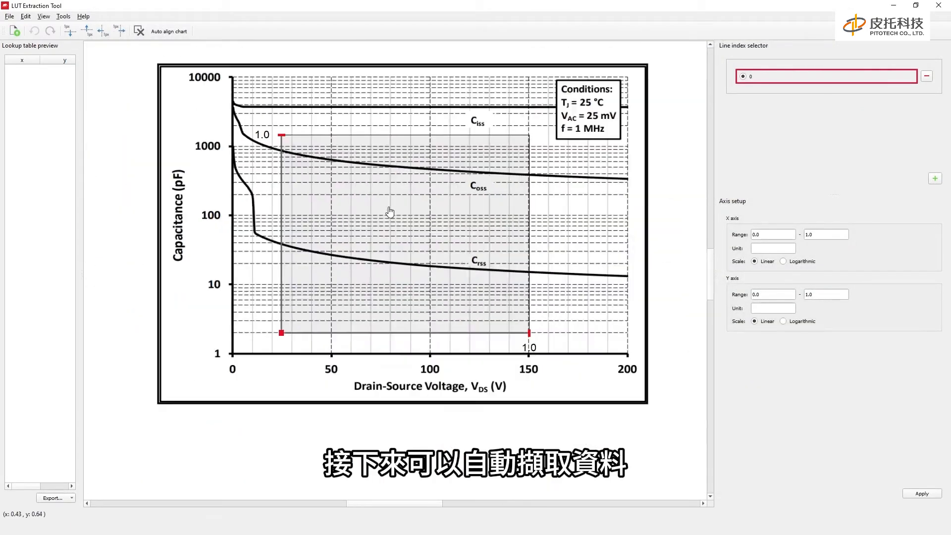
# Auto-align the capacitance chart with 3 lines and 25 dots per line.
pyautogui.scroll(-1, 390, 212)
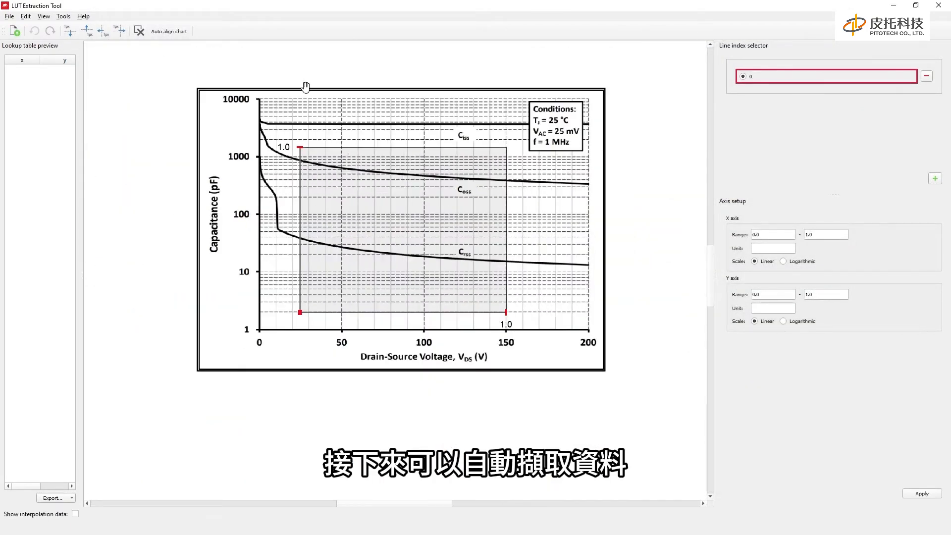
pyautogui.click(170, 32)
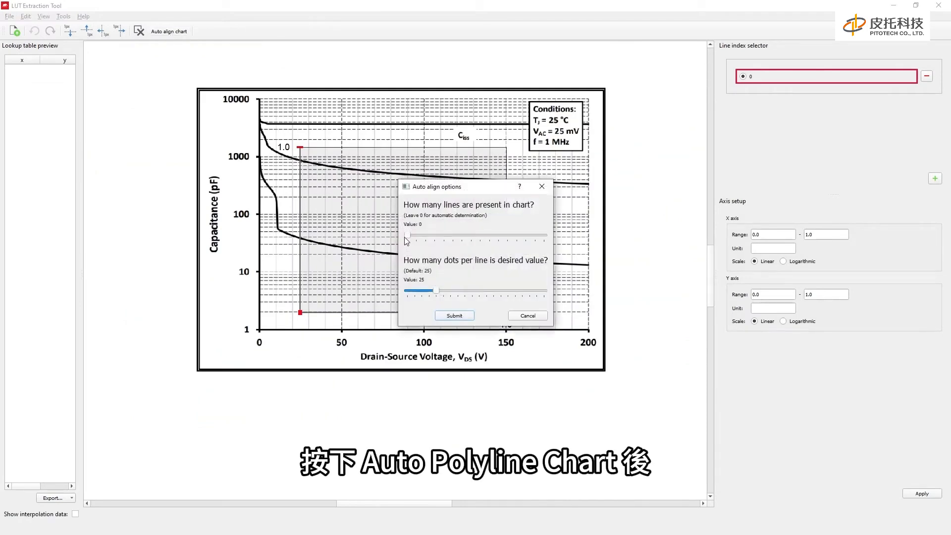
pyautogui.moveTo(411, 236); pyautogui.dragTo(430, 236)
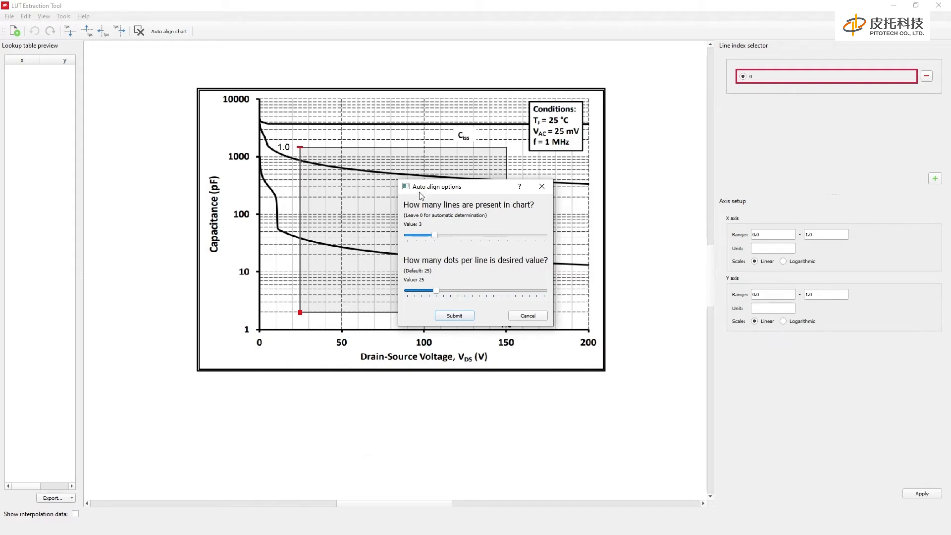
pyautogui.moveTo(476, 193); pyautogui.dragTo(645, 198)
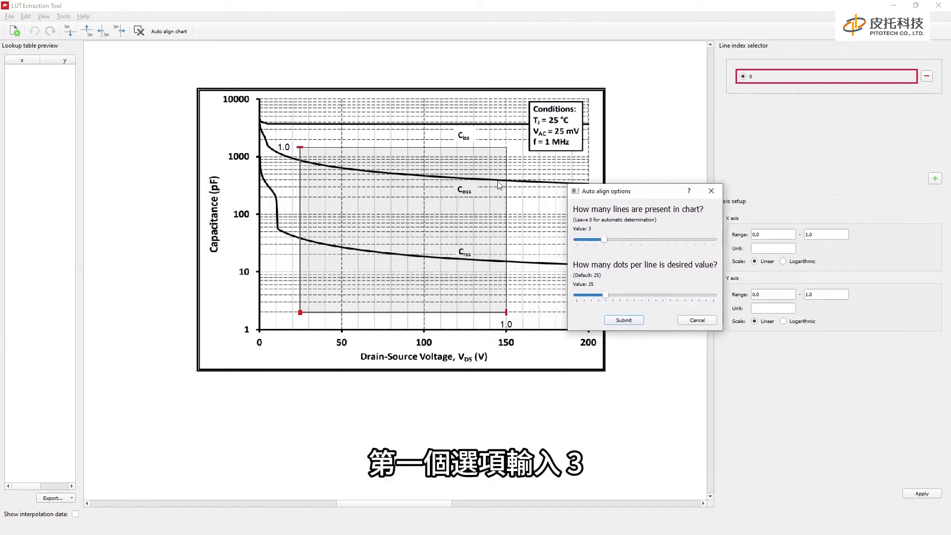
pyautogui.click(623, 320)
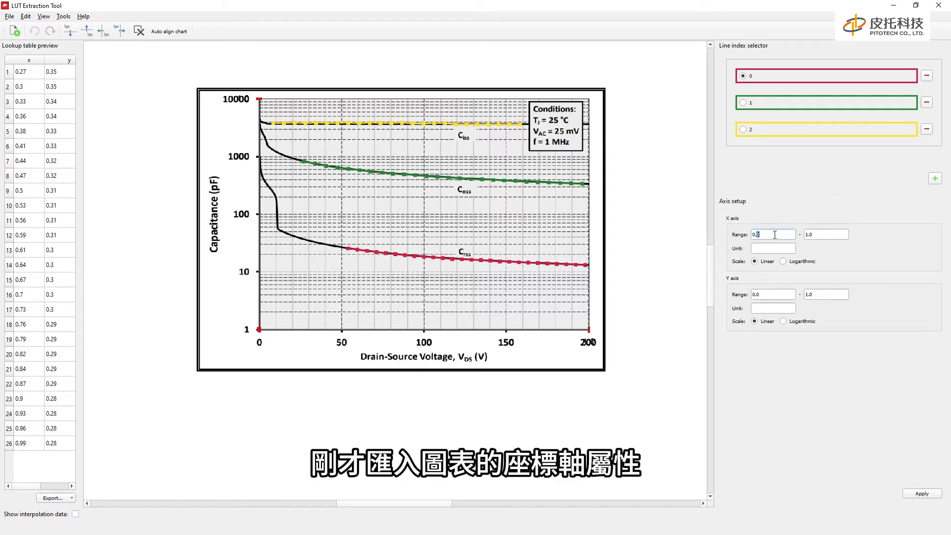
# Set the X axis range to 0–200 and the Y axis range to 1–10000 with a logarithmic scale, and apply.
pyautogui.doubleClick(775, 234)
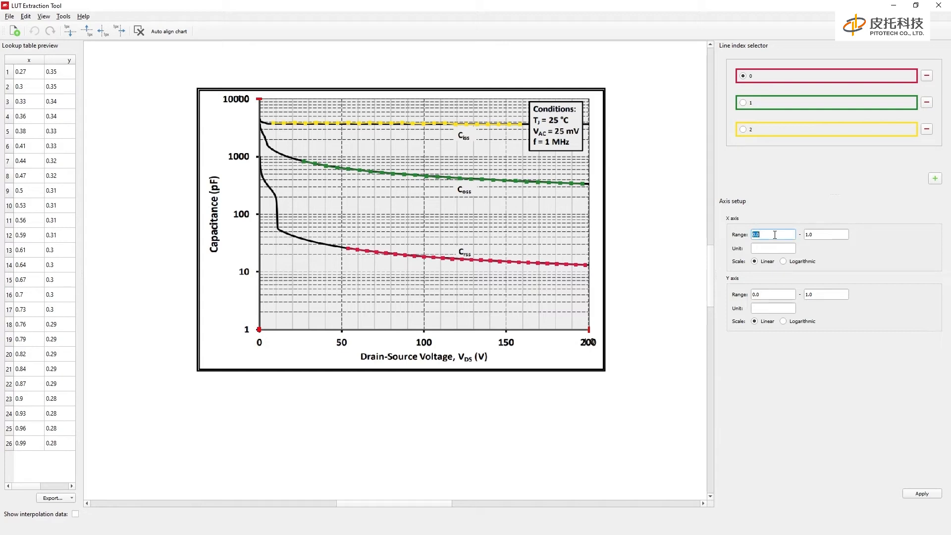
pyautogui.write('0')
pyautogui.doubleClick(834, 235)
pyautogui.write('200')
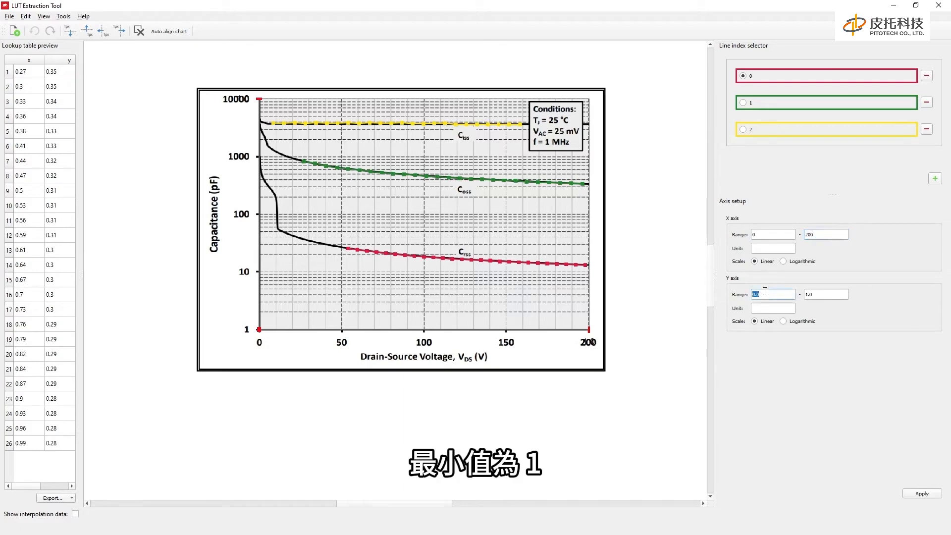
pyautogui.doubleClick(807, 293)
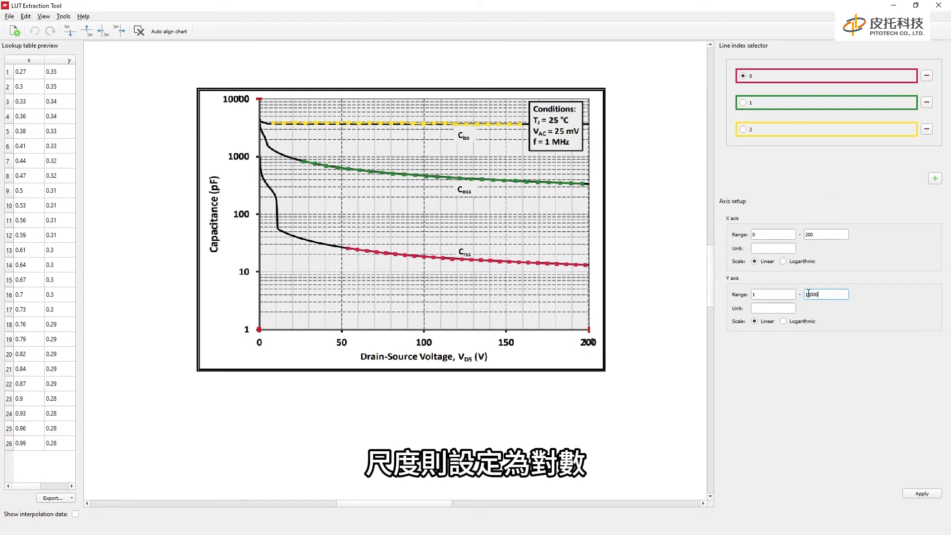
pyautogui.click(783, 321)
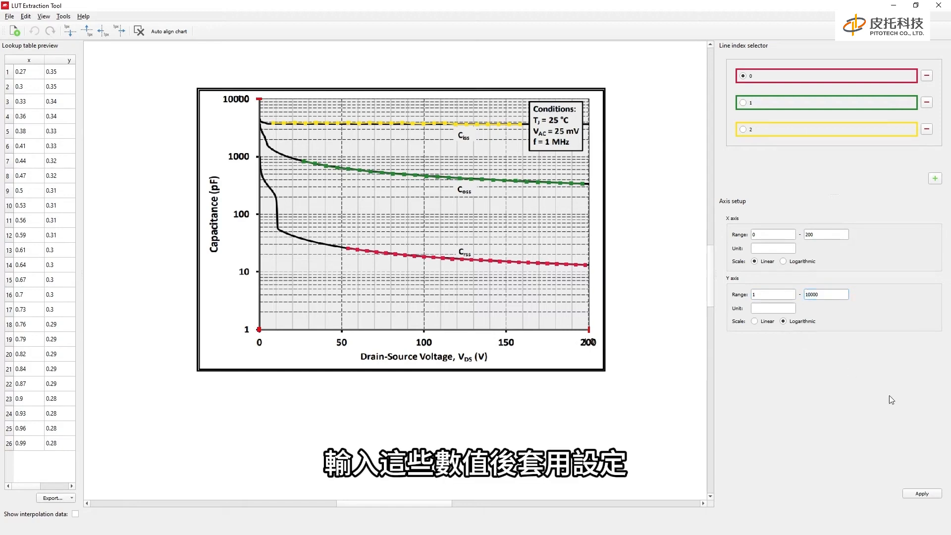
pyautogui.click(926, 494)
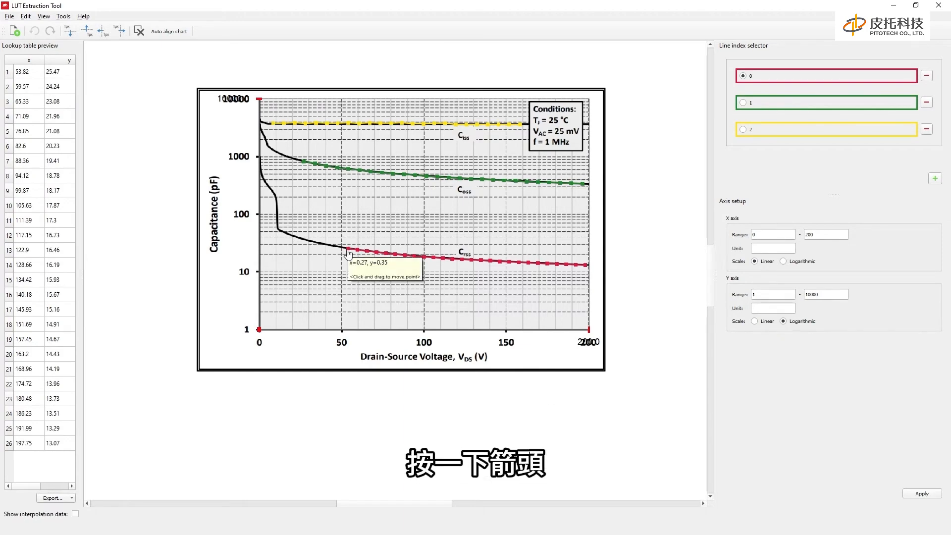
# Nudge the extracted points of line 0 up two pixels and back down one pixel along the Crss curve.
pyautogui.scroll(5, 348, 254)
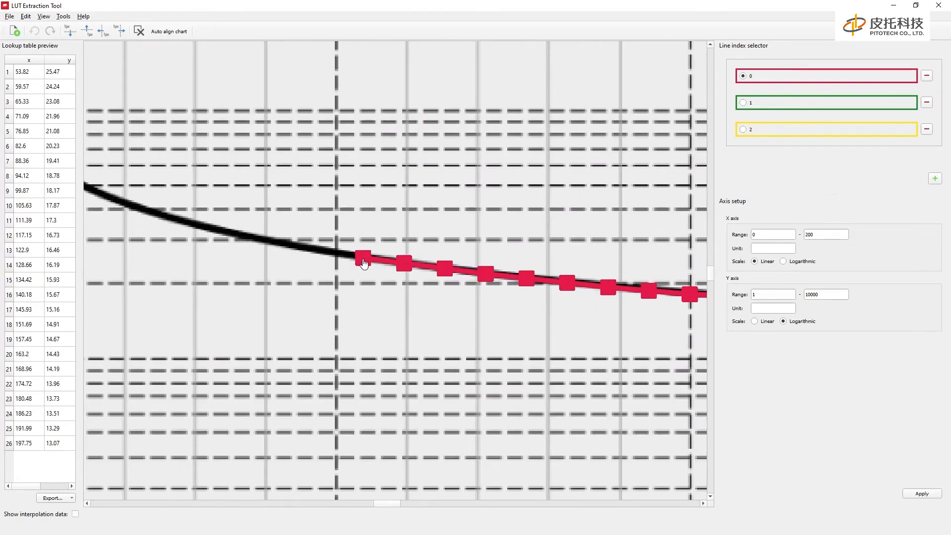
pyautogui.click(87, 32)
pyautogui.click(86, 31)
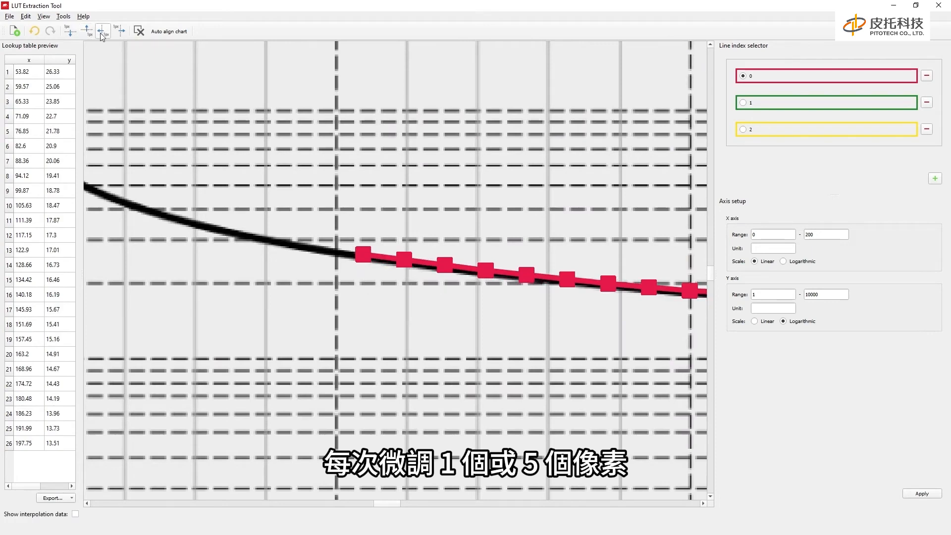
pyautogui.click(70, 31)
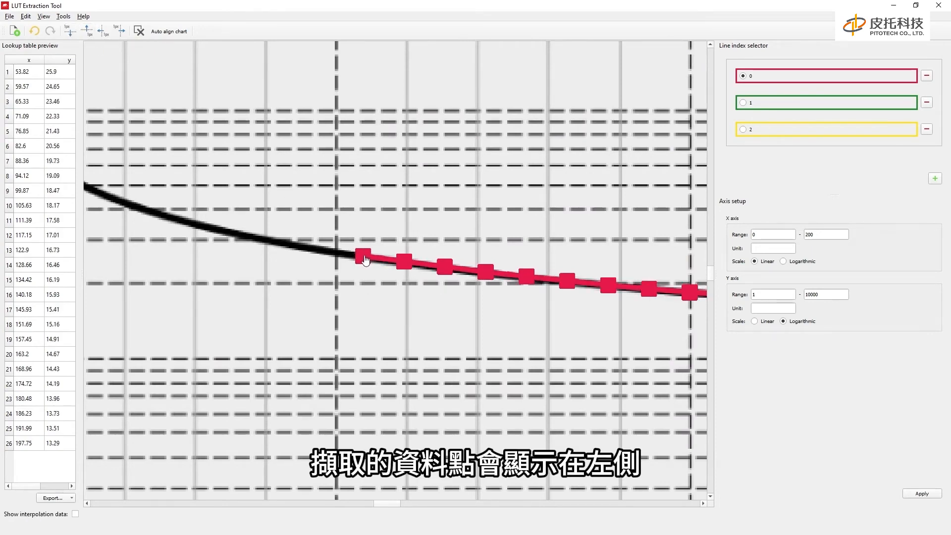
pyautogui.moveTo(366, 260)
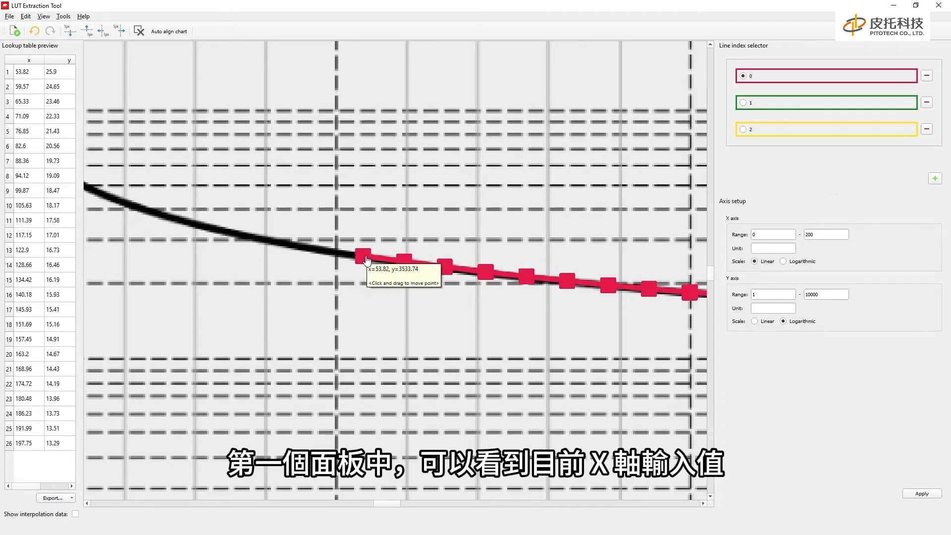
# Widen the lookup table preview and view the extracted data points of line 1 and line 2.
pyautogui.moveTo(82, 261); pyautogui.dragTo(136, 263)
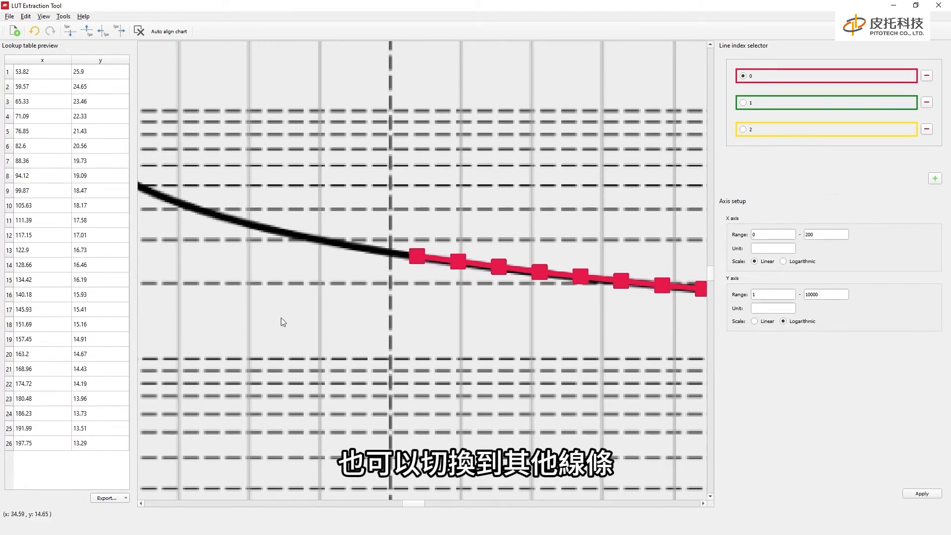
pyautogui.scroll(-3, 279, 320)
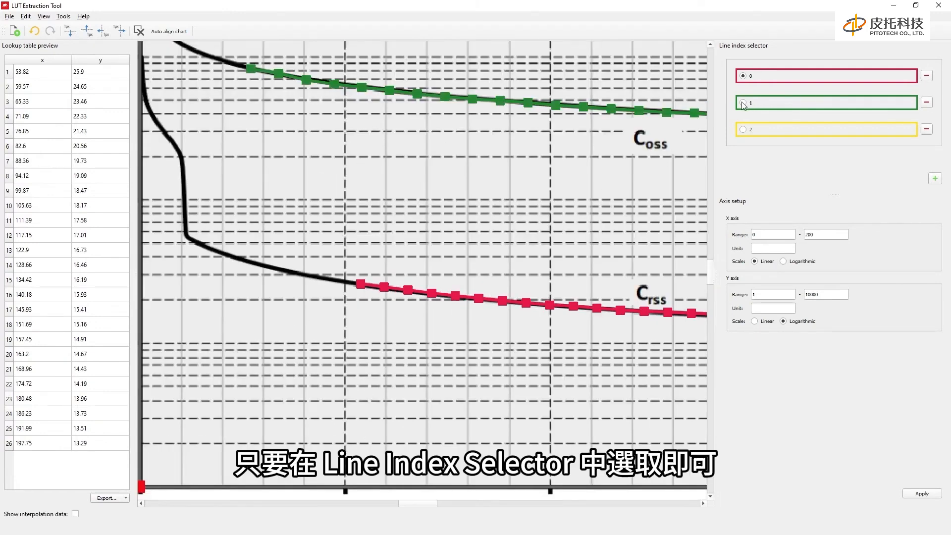
pyautogui.click(743, 103)
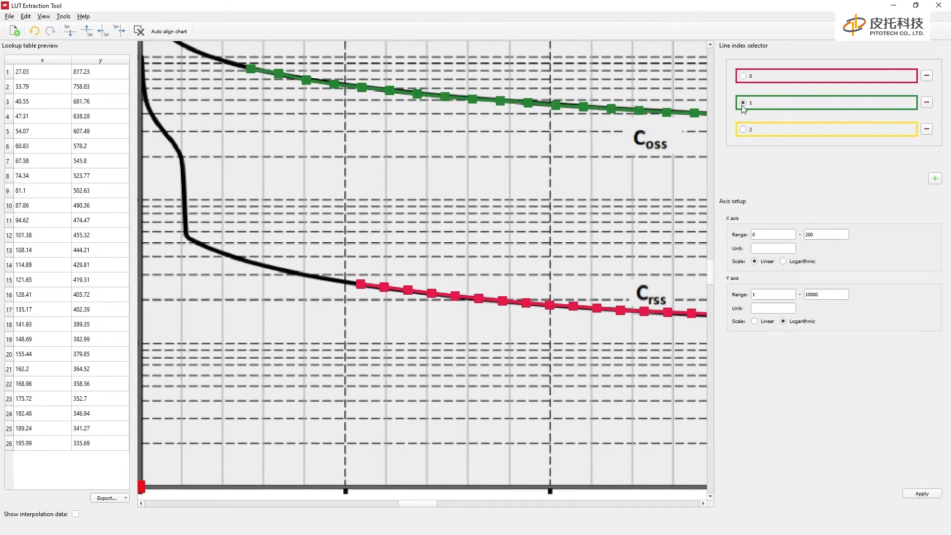
pyautogui.click(743, 130)
# Check the extracted lines against the whole capacitance chart and open the export options for the lookup table.
pyautogui.scroll(-1, 532, 212)
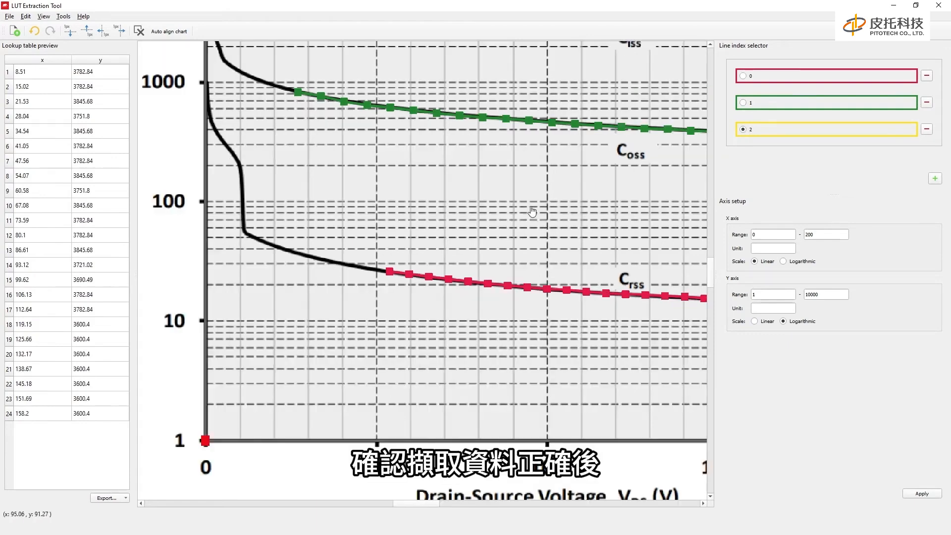
pyautogui.scroll(-2, 532, 212)
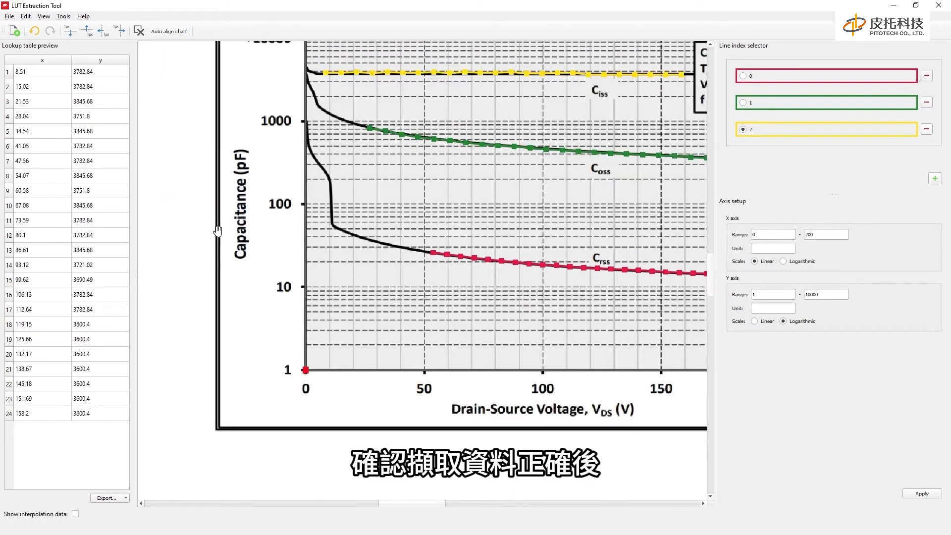
pyautogui.moveTo(204, 235); pyautogui.dragTo(124, 324)
pyautogui.scroll(-1, 402, 269)
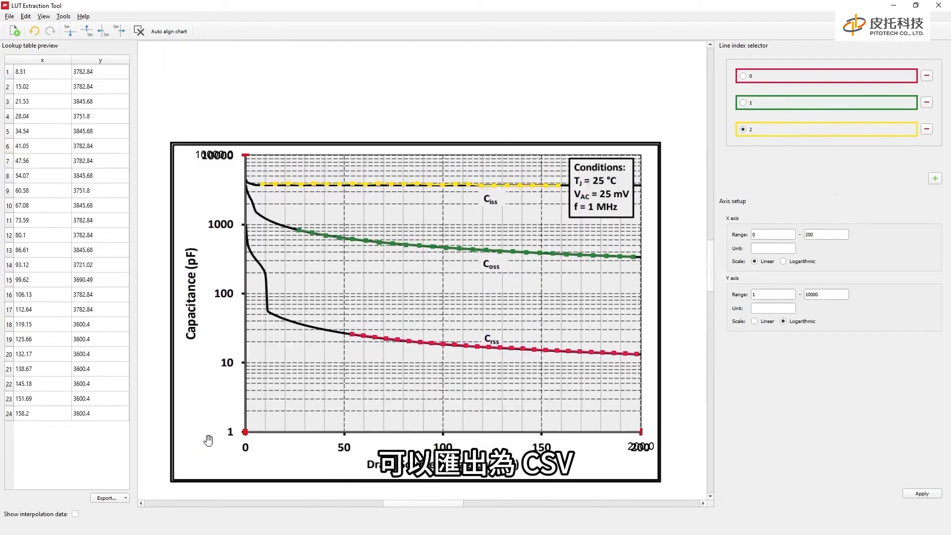
pyautogui.click(117, 498)
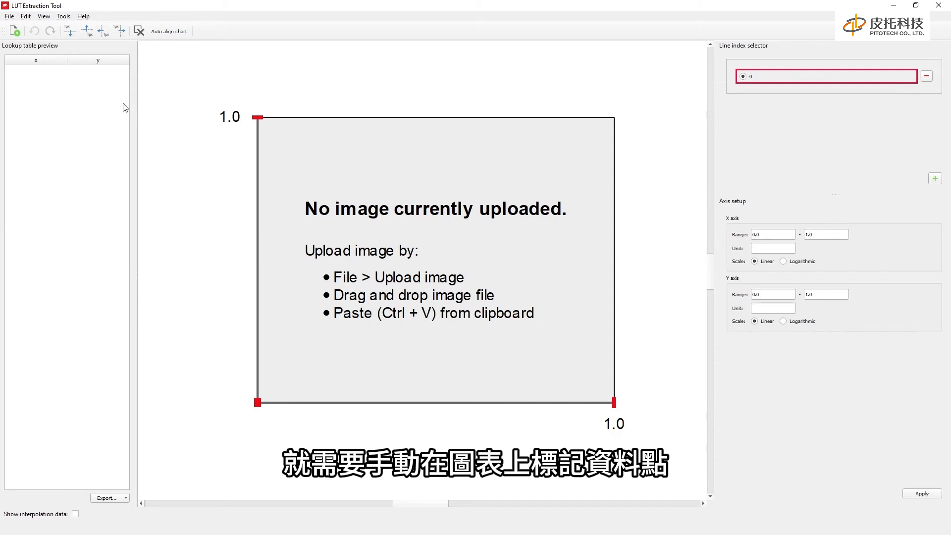
# Upload the chart image 1.png from lut_example_graphs for manual point extraction.
pyautogui.click(15, 32)
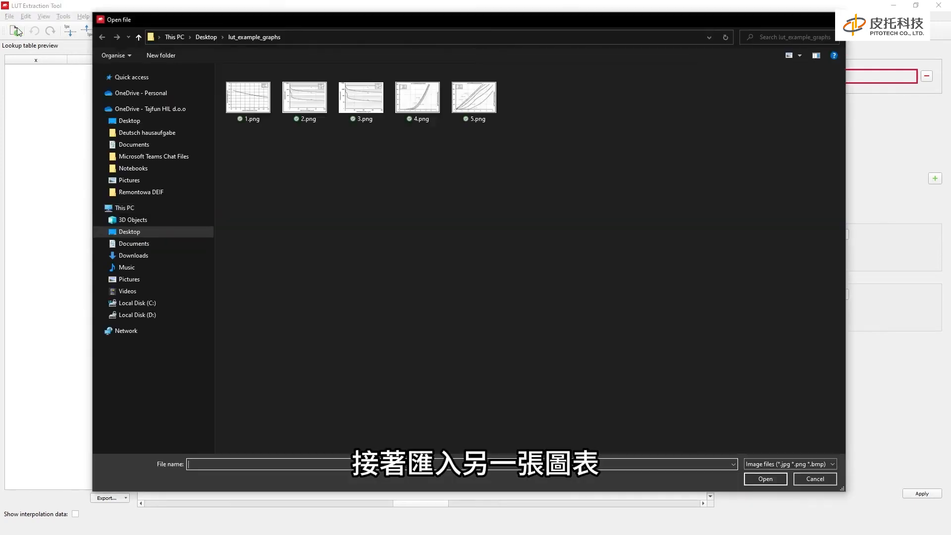
pyautogui.click(248, 97)
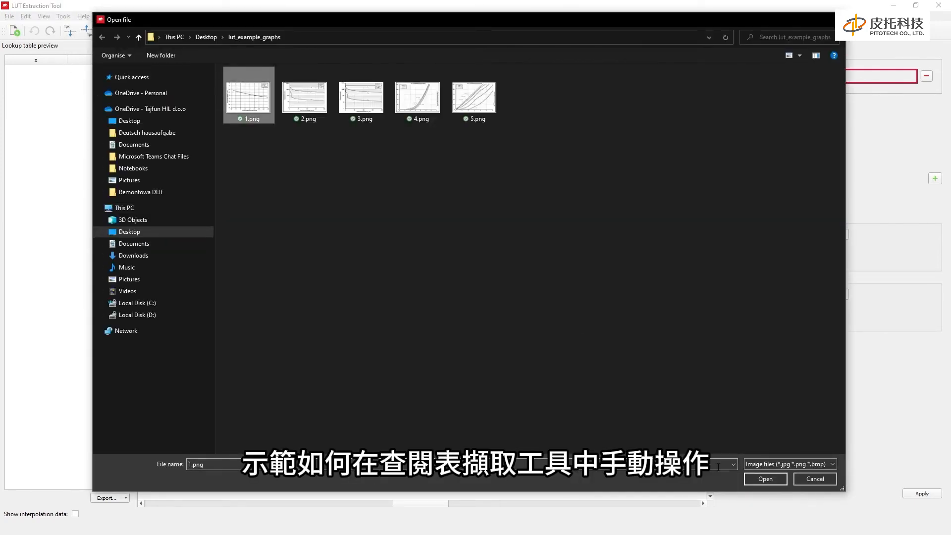
pyautogui.click(765, 479)
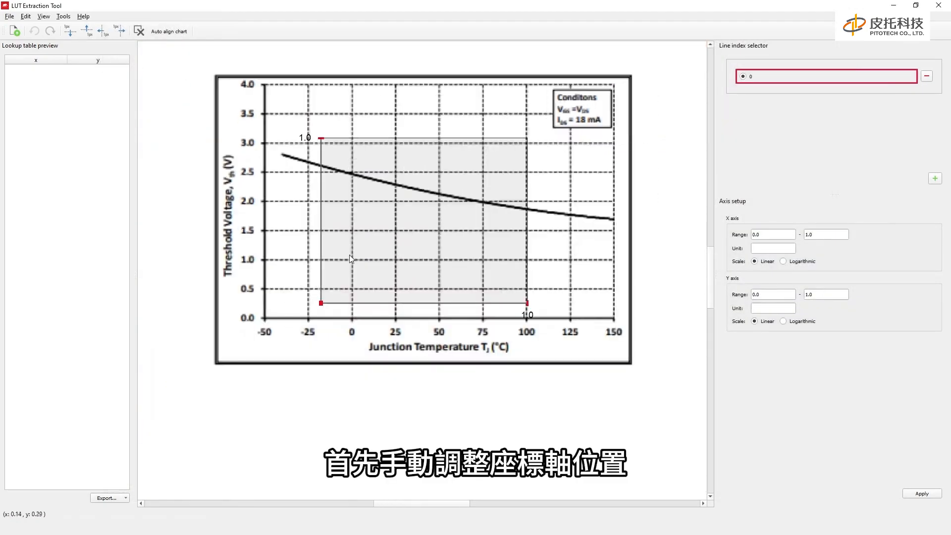
# Align the axis frame with the threshold voltage chart: origin at (-50, 0.0), X end at 150 and Y end at 4.0.
pyautogui.moveTo(320, 302); pyautogui.dragTo(264, 317)
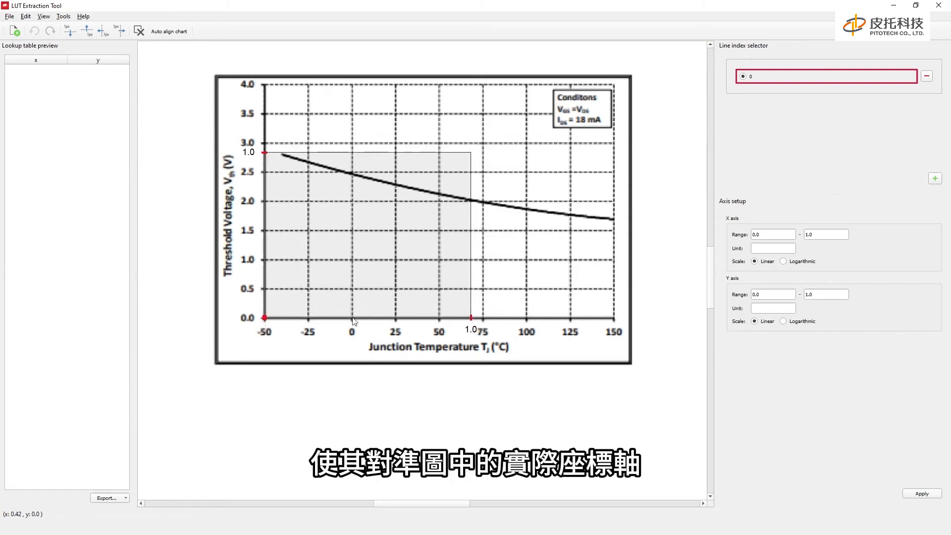
pyautogui.moveTo(470, 318); pyautogui.dragTo(614, 318)
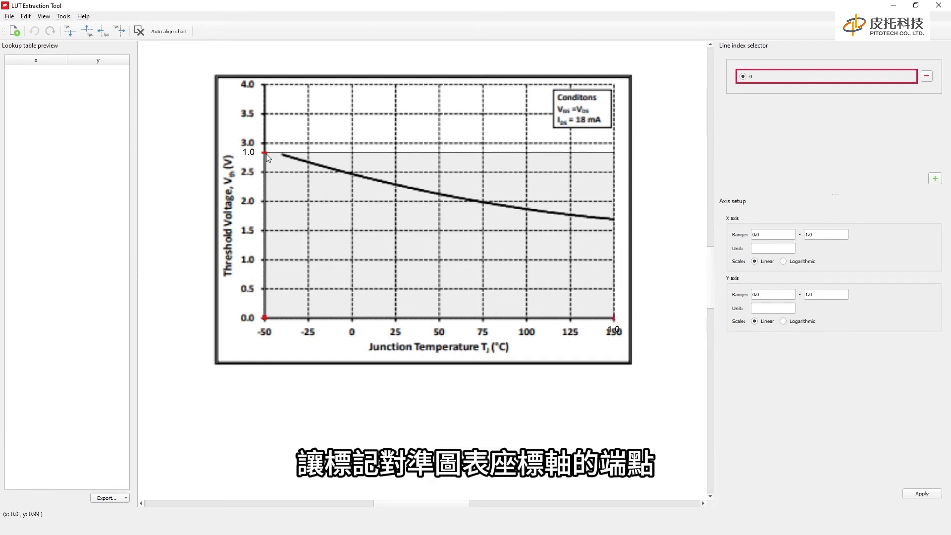
pyautogui.moveTo(265, 152); pyautogui.dragTo(264, 85)
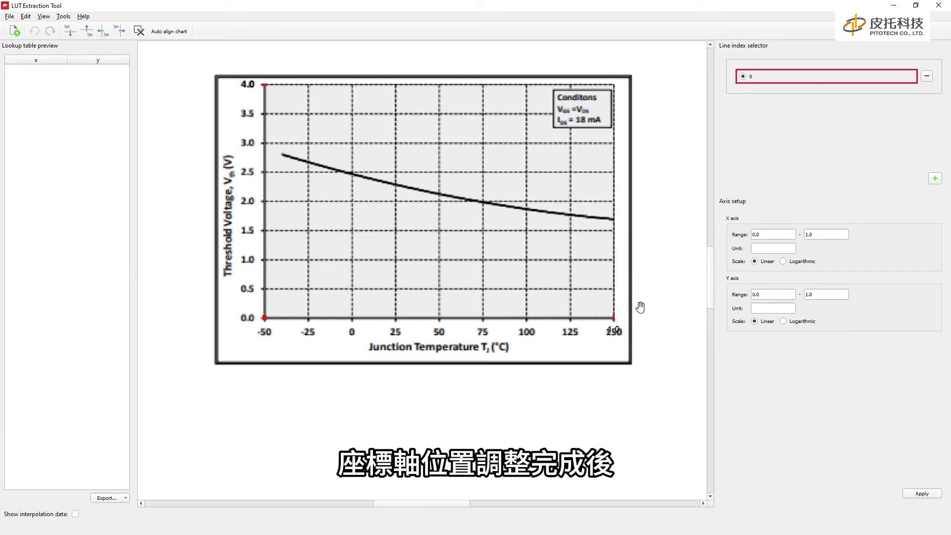
# Set the X axis range to -50 to 150 and the Y axis maximum to 4, and apply the axis setup.
pyautogui.click(772, 232)
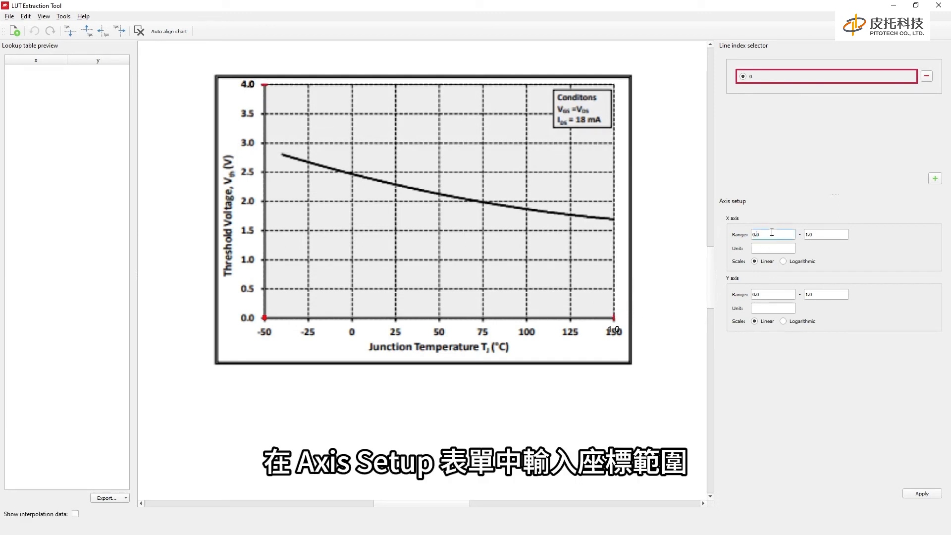
pyautogui.write('-50')
pyautogui.click(827, 233)
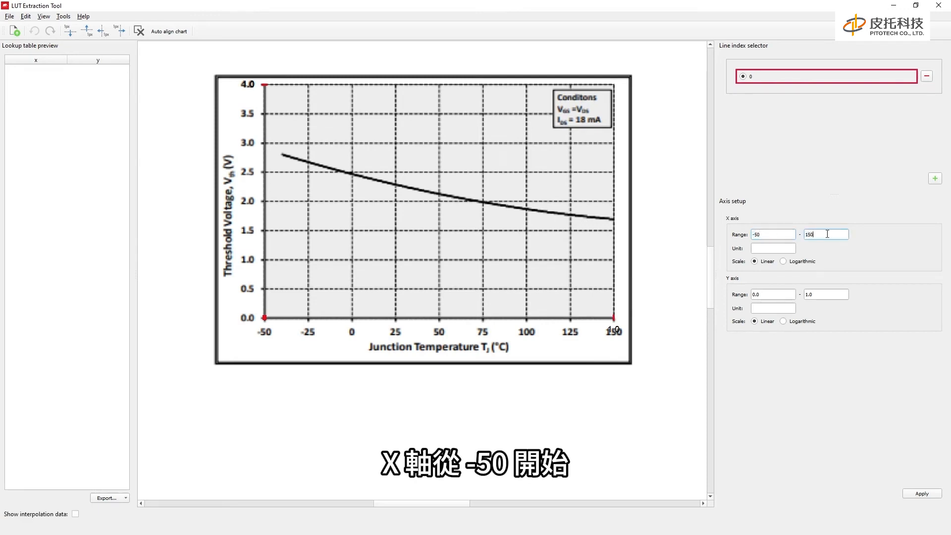
pyautogui.doubleClick(831, 296)
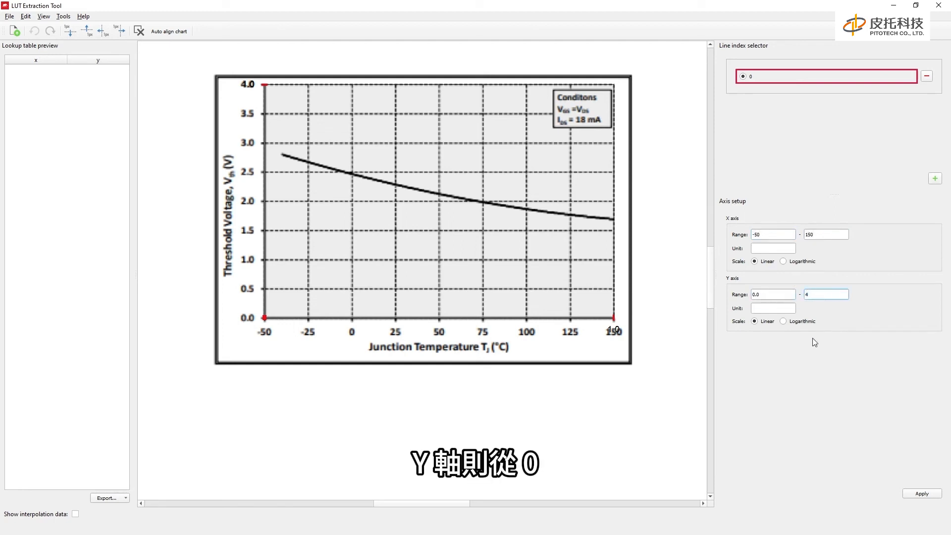
pyautogui.click(920, 493)
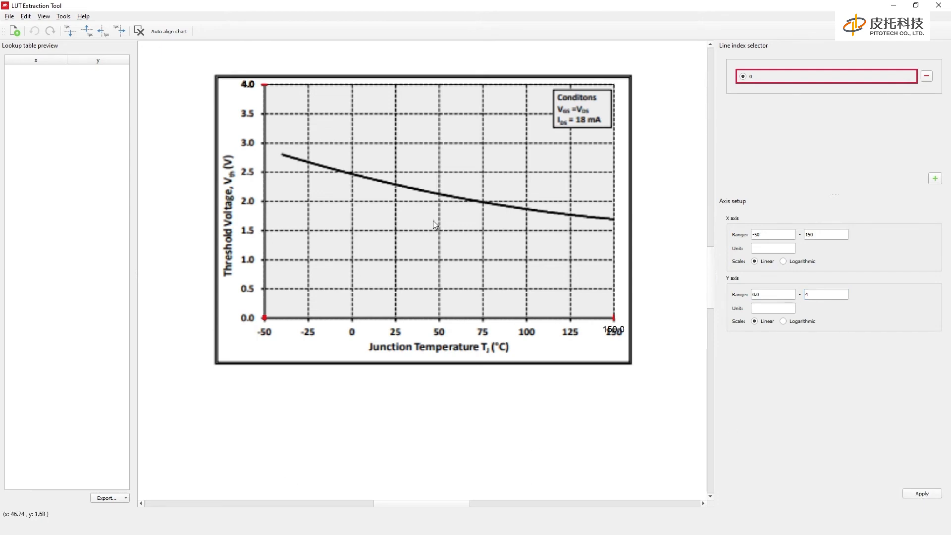
# Add three points to line 0 on the threshold voltage curve at about (-39.63, 2.81), (-12.55, 2.57) and (24.03, 2.29).
pyautogui.scroll(5, 295, 161)
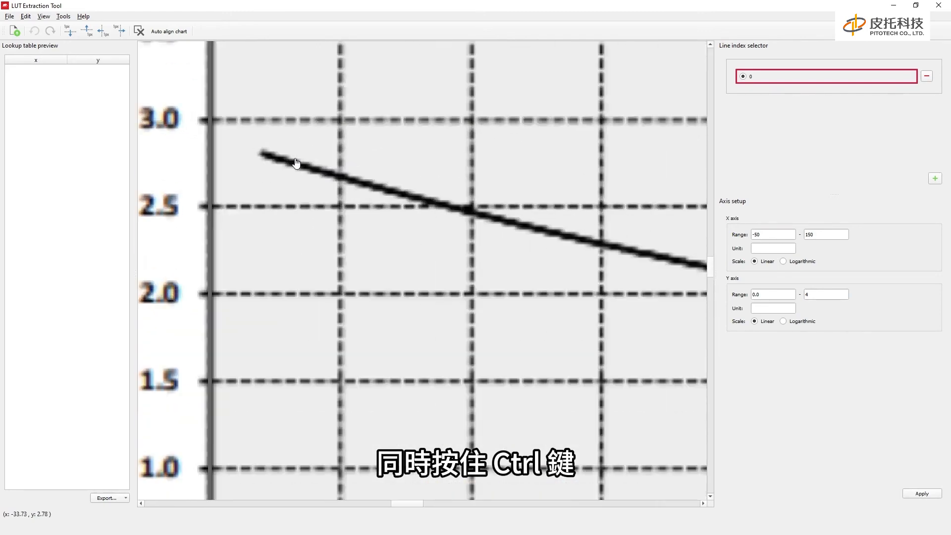
pyautogui.keyDown('ctrl'); pyautogui.click(264, 153); pyautogui.keyUp('ctrl')
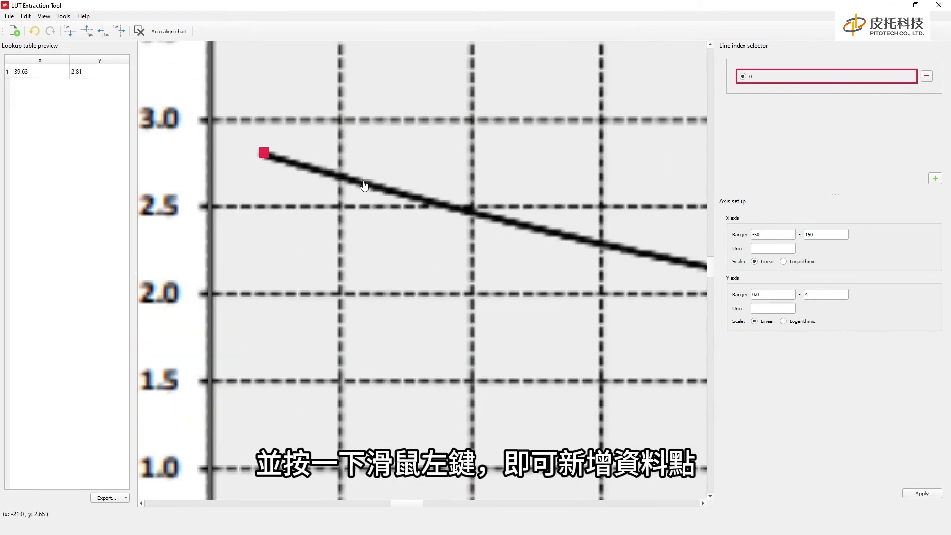
pyautogui.keyDown('ctrl'); pyautogui.click(405, 194); pyautogui.keyUp('ctrl')
pyautogui.keyDown('ctrl'); pyautogui.click(596, 246); pyautogui.keyUp('ctrl')
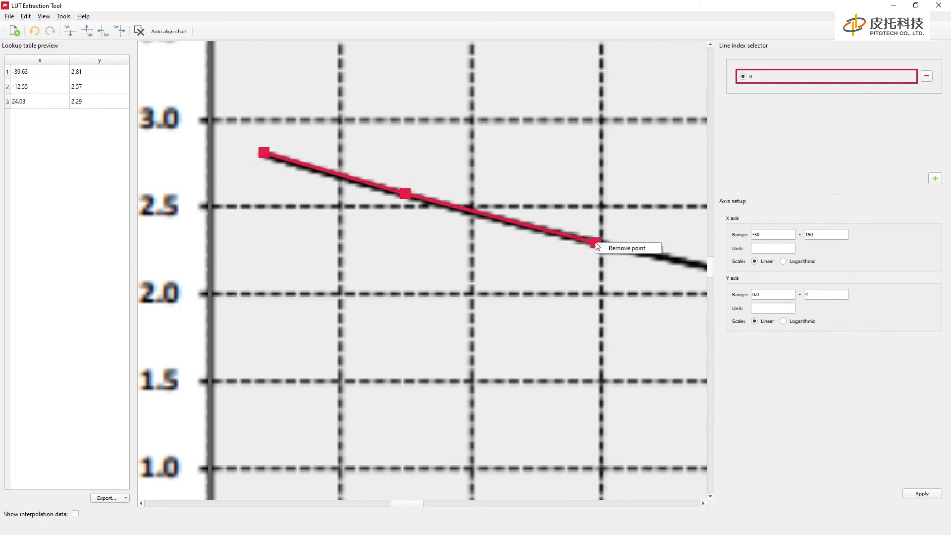
# Replace the third curve point with one at about (24.5, 2.29) and shift the axis frame with its points slightly onto the curve.
pyautogui.keyDown('alt'); pyautogui.click(603, 245); pyautogui.keyUp('alt')
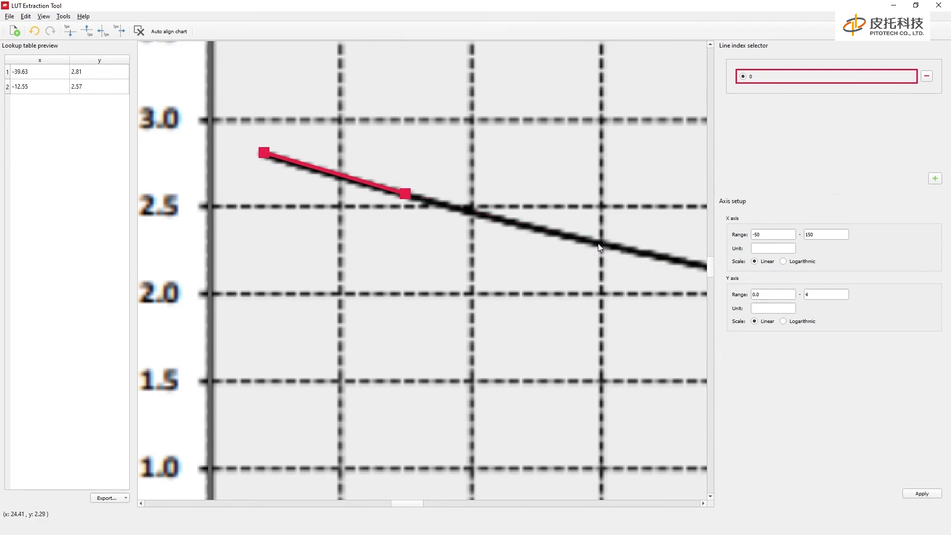
pyautogui.rightClick(598, 243)
pyautogui.moveTo(637, 217)
pyautogui.mouseDown()
pyautogui.moveTo(414, 192)
pyautogui.moveTo(667, 228)
pyautogui.moveTo(640, 218)
pyautogui.mouseUp()
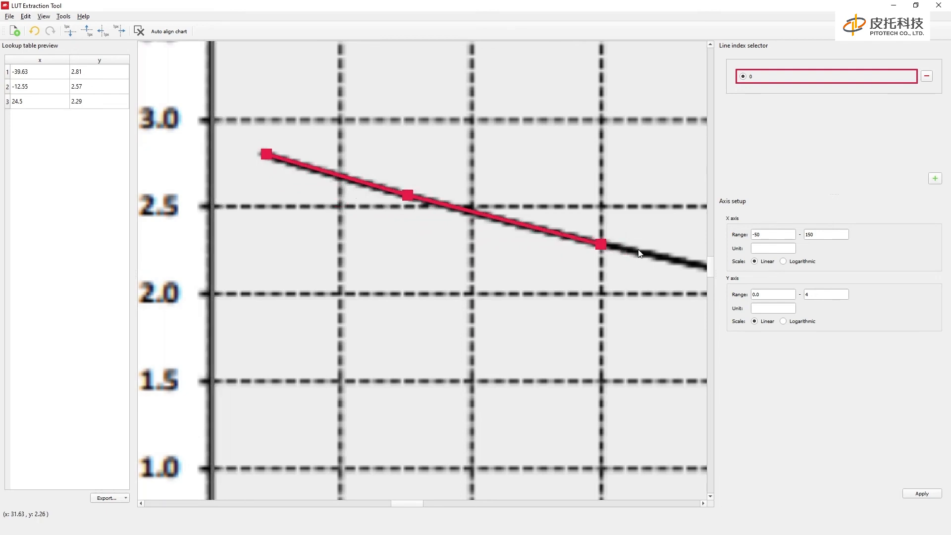
# Add six more points along the rest of the curve at x about 45, 67, 88, 106, 134 and 149.
pyautogui.scroll(-5, 639, 253)
pyautogui.moveTo(365, 278); pyautogui.dragTo(160, 281)
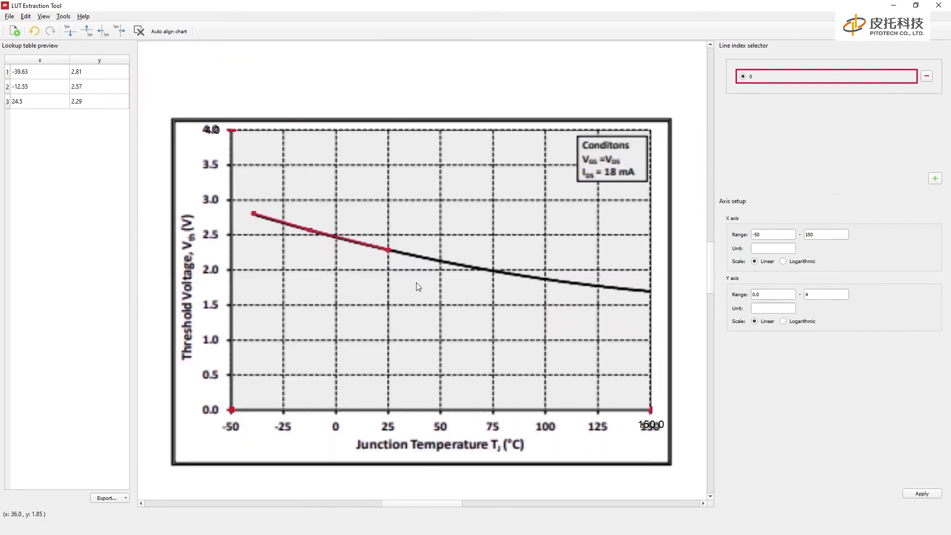
pyautogui.rightClick(431, 258)
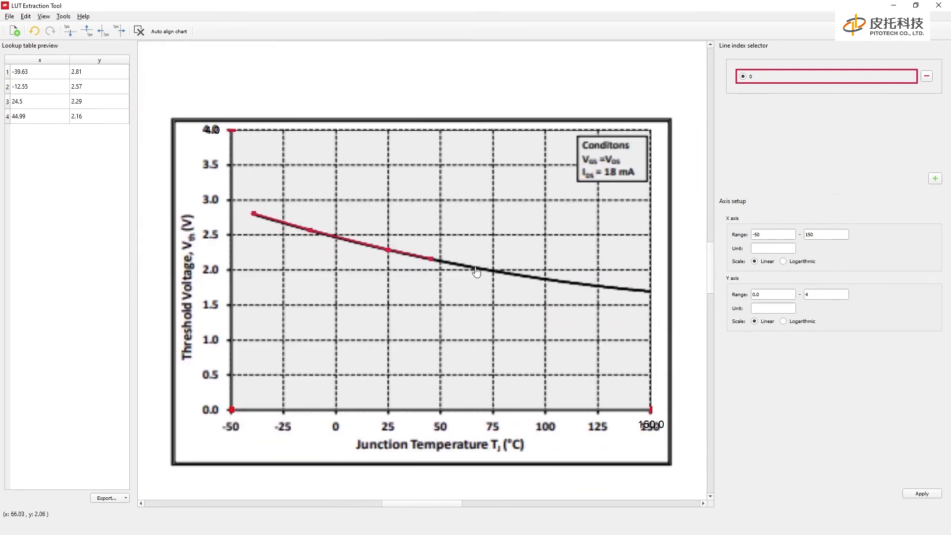
pyautogui.rightClick(476, 266)
pyautogui.rightClick(520, 274)
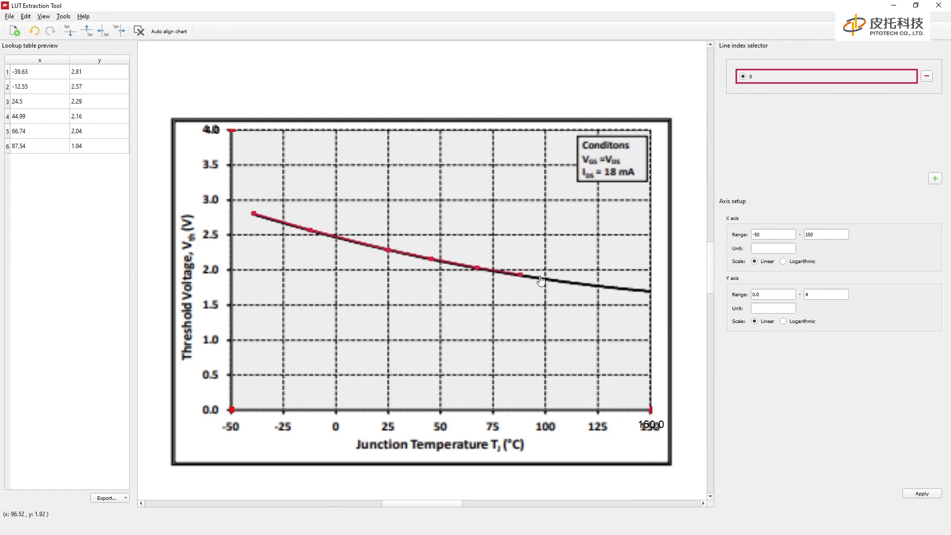
pyautogui.rightClick(559, 280)
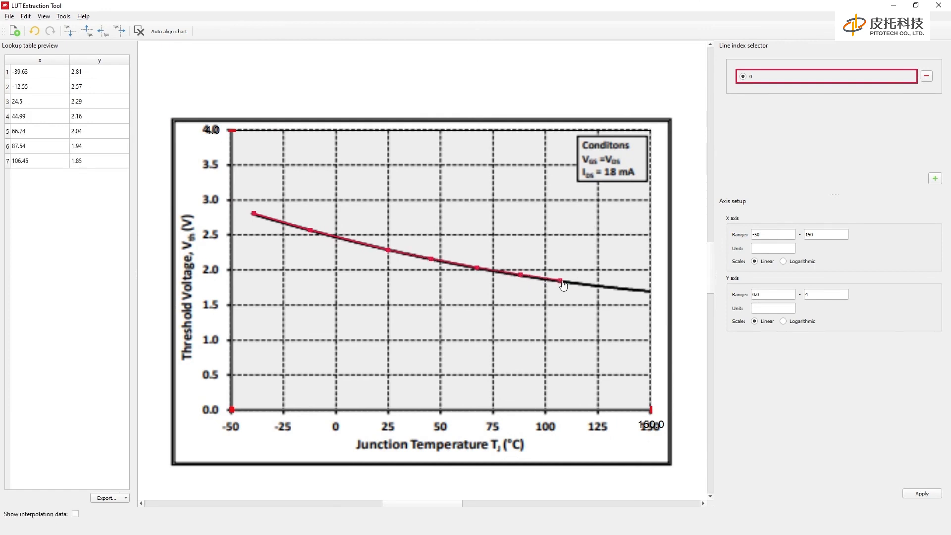
pyautogui.rightClick(616, 288)
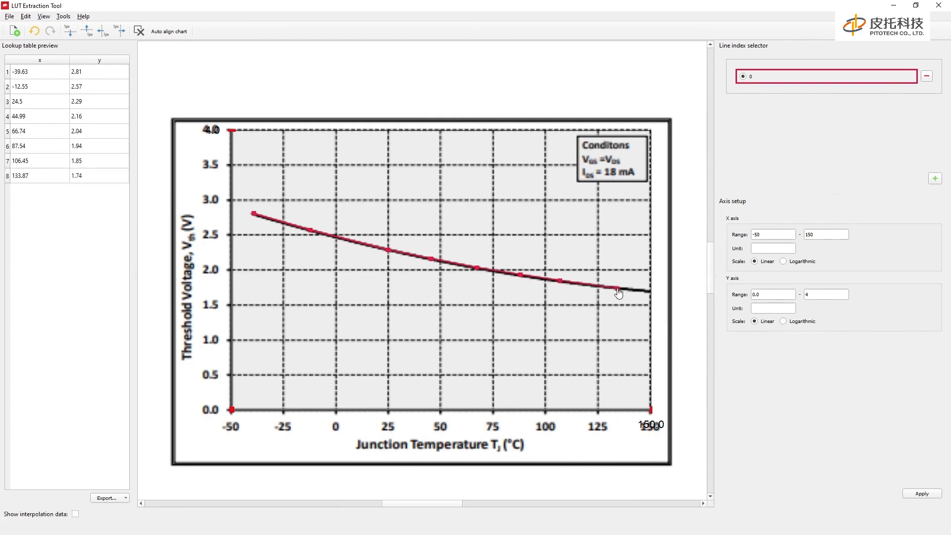
pyautogui.rightClick(648, 291)
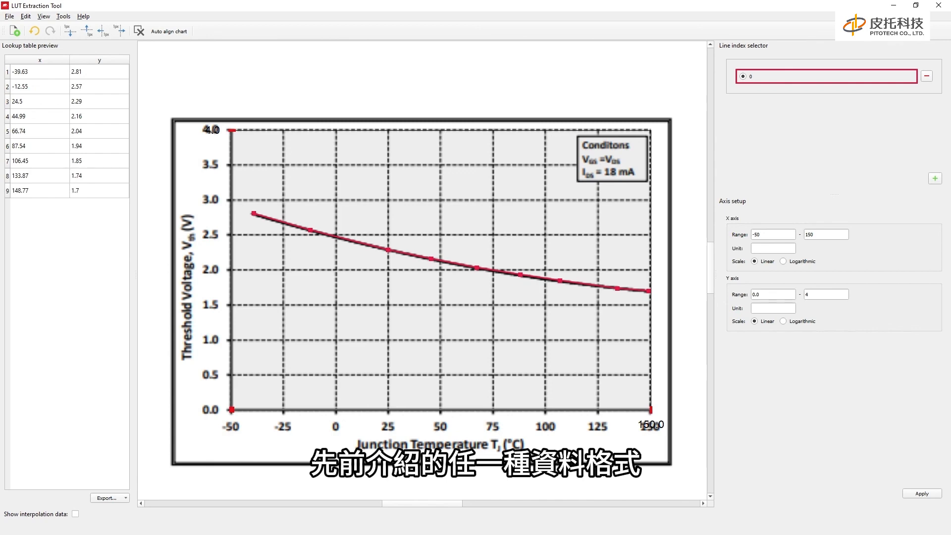
# Start a CSV export of the lookup table and cancel it at the destination folder selection.
pyautogui.click(110, 497)
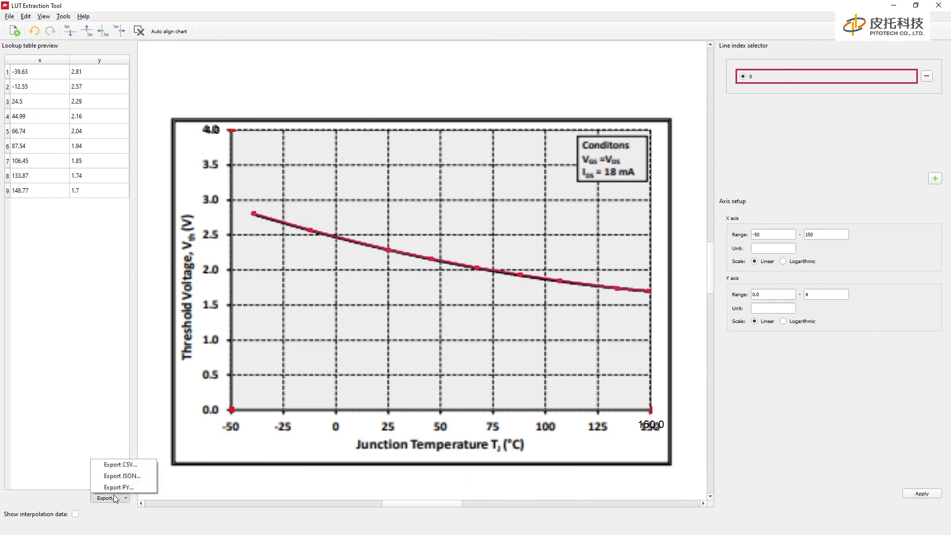
pyautogui.click(120, 464)
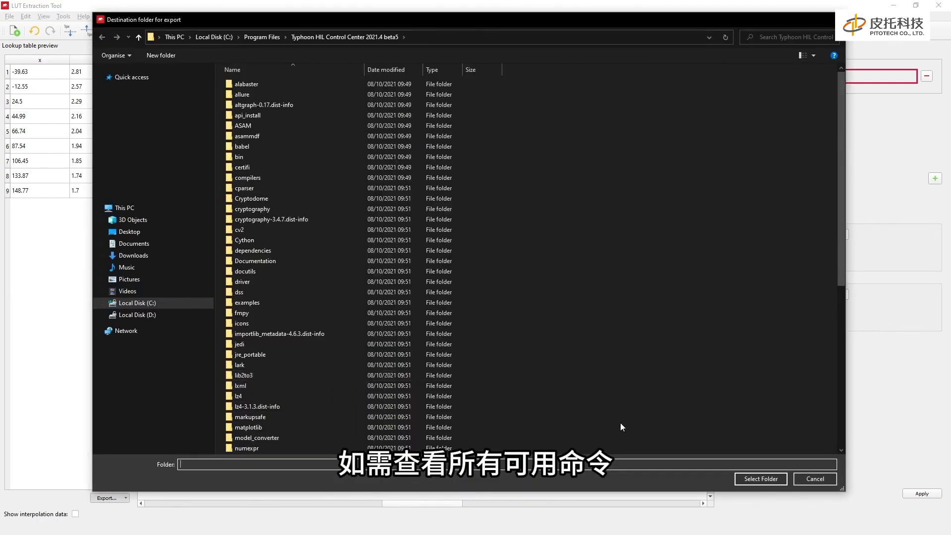
pyautogui.click(814, 478)
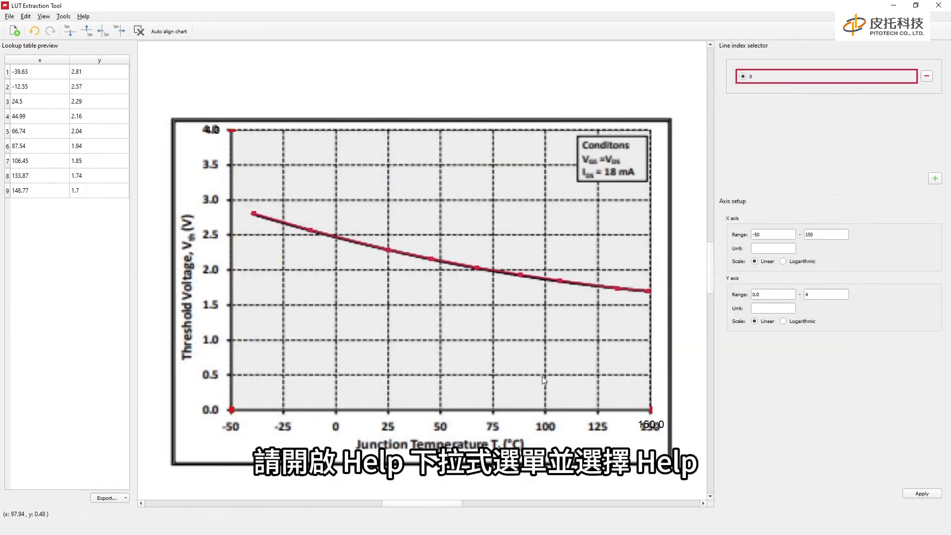
# Open the tool's help, enlarge its window to view the chart actions, shortcuts and usage instructions, and close it.
pyautogui.click(80, 17)
pyautogui.click(94, 26)
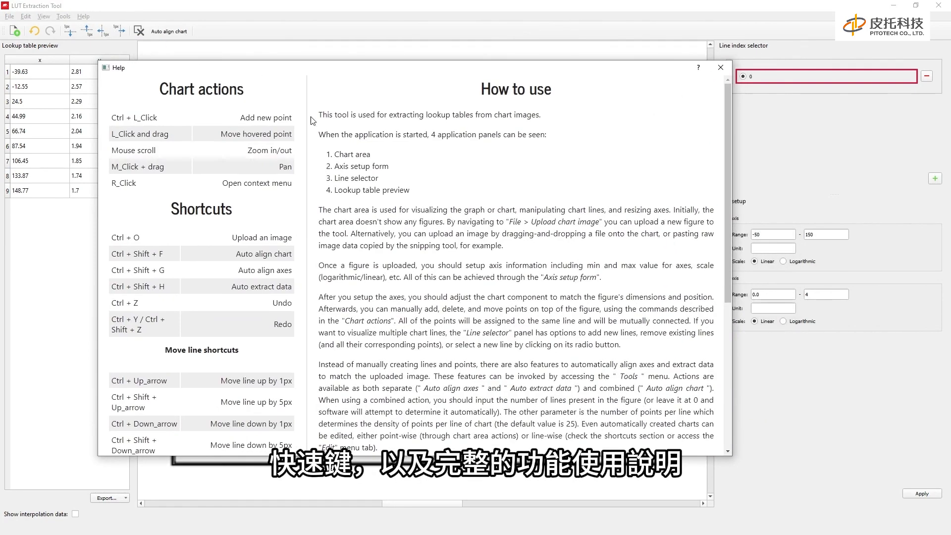
pyautogui.moveTo(730, 456); pyautogui.dragTo(850, 505)
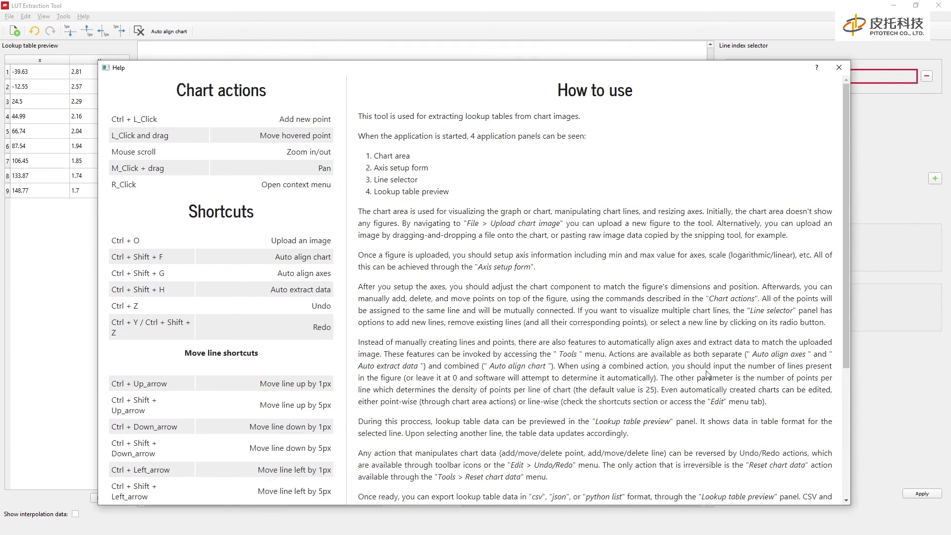
pyautogui.click(839, 67)
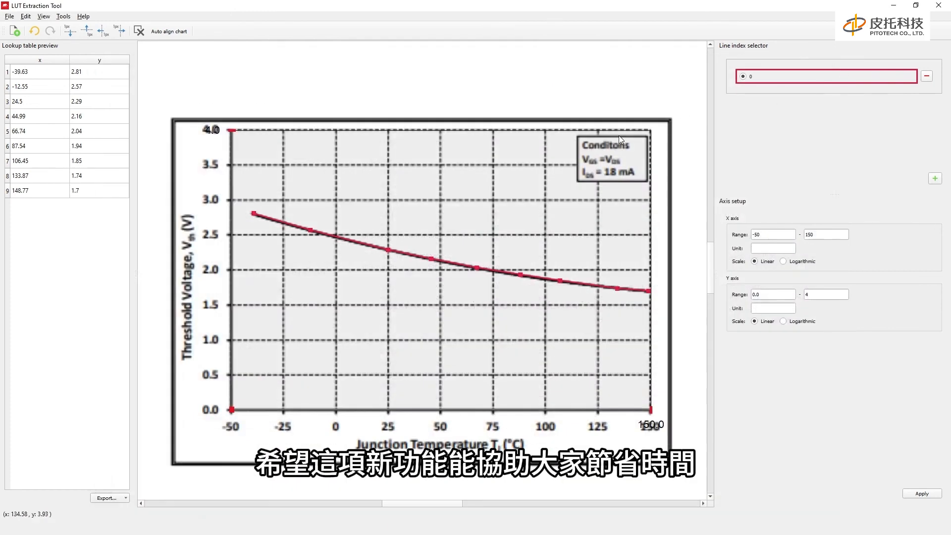